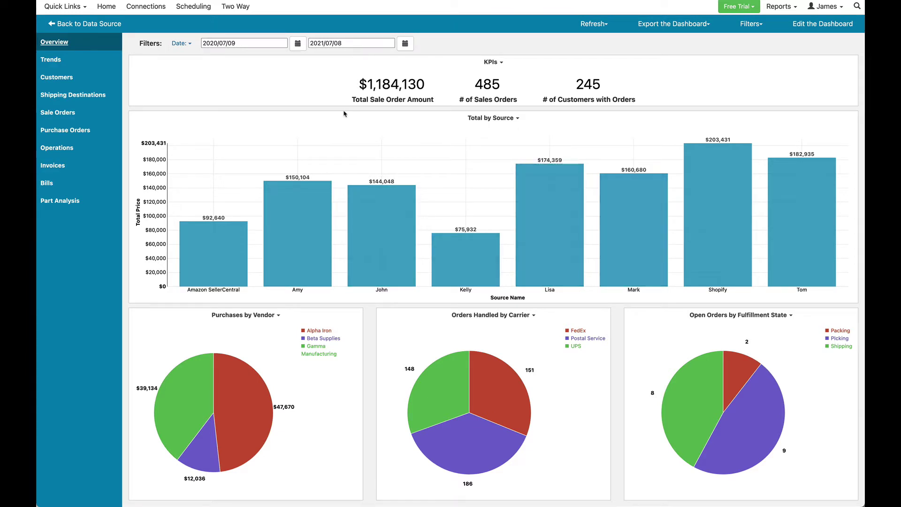
Drill into Amy's Total by Source bar to review her sales orders, then close them.
left_click(302, 247)
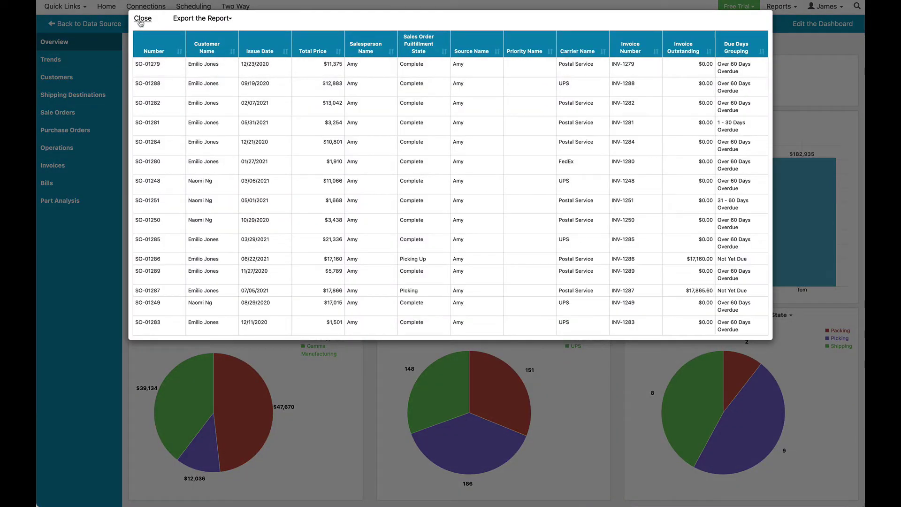
left_click(142, 20)
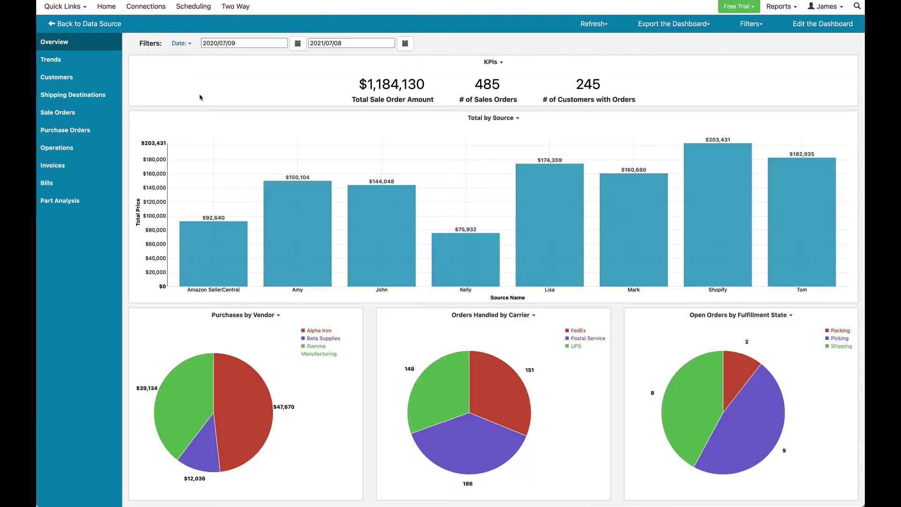
Tour the Trends, Shipping Destinations, Sale Orders, Operations and Invoices dashboards in turn.
left_click(48, 61)
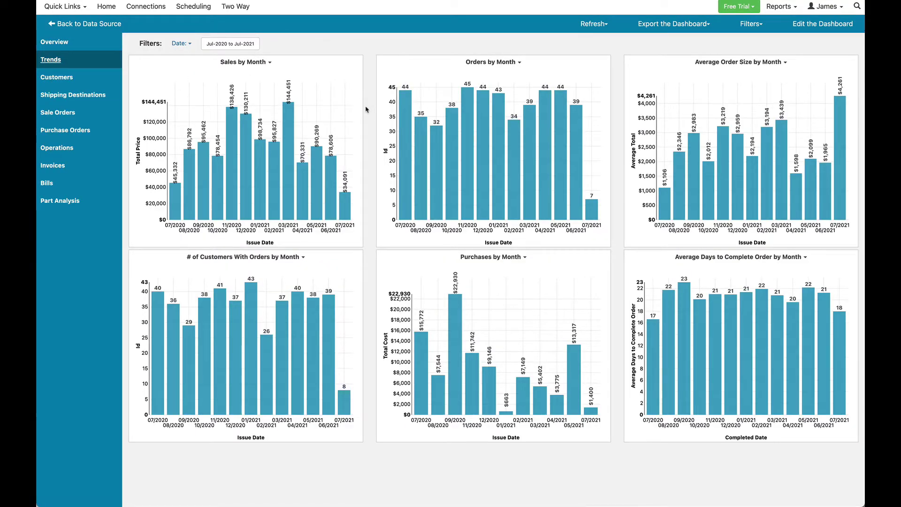
left_click(93, 97)
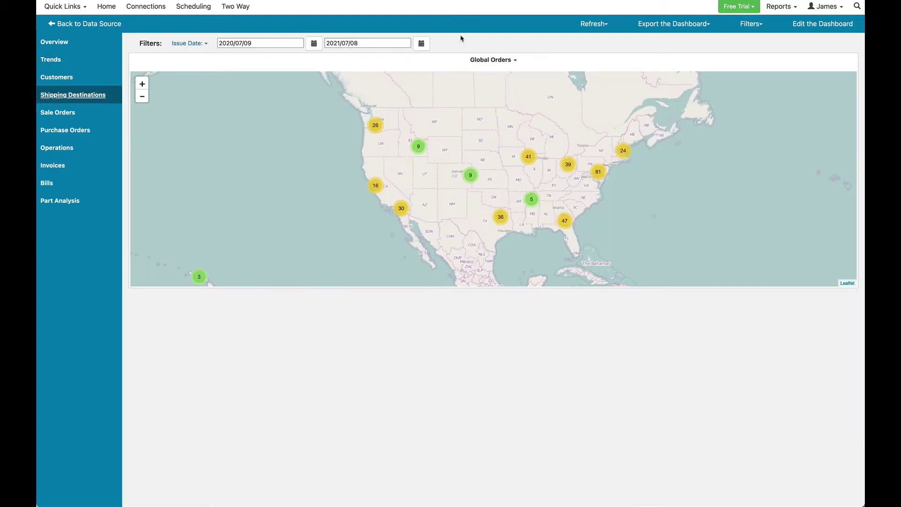
left_click(61, 114)
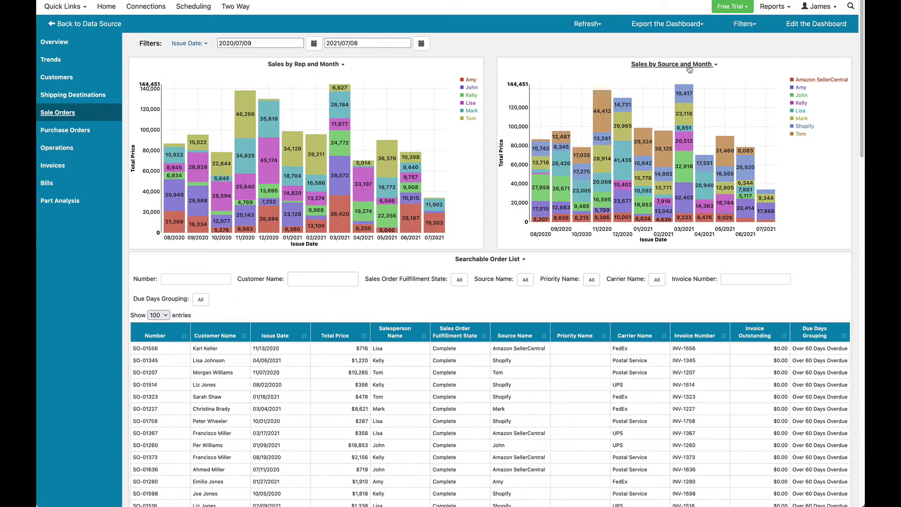
left_click(57, 148)
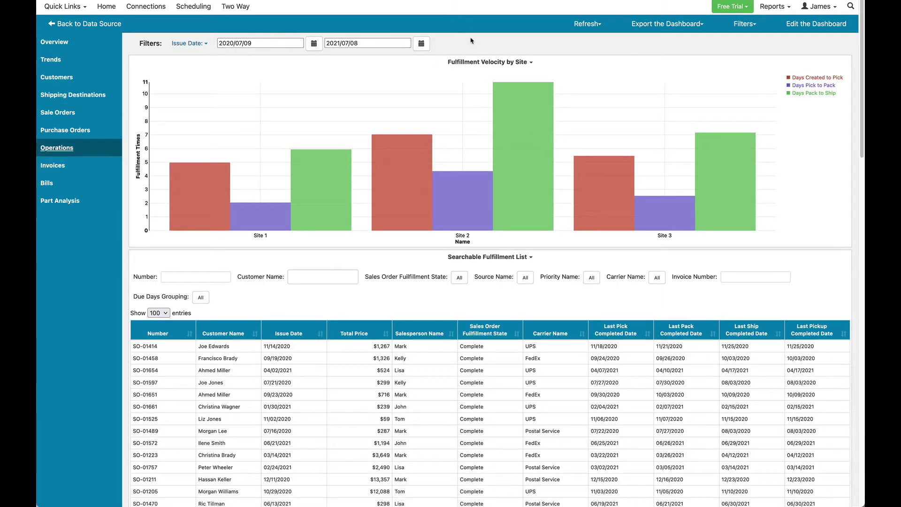
left_click(69, 170)
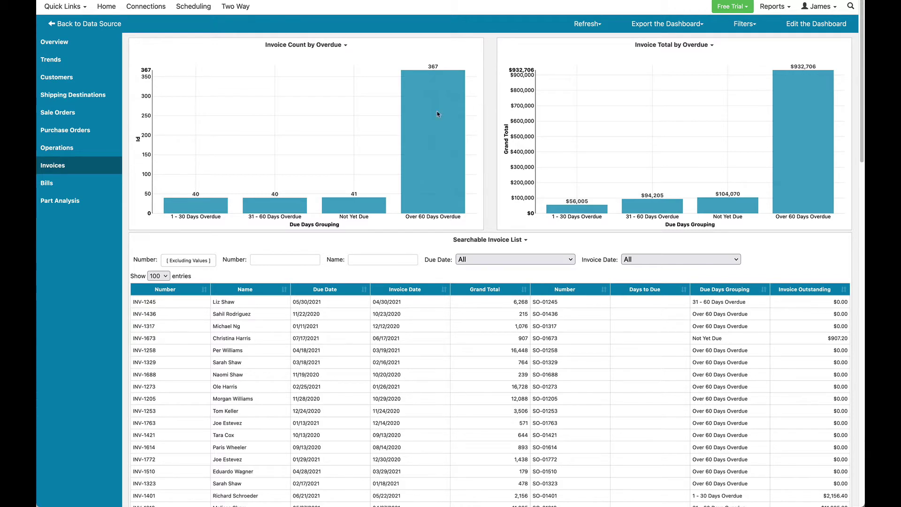
View the Bills dashboard of vendor totals, then open the Part Analysis report.
left_click(47, 185)
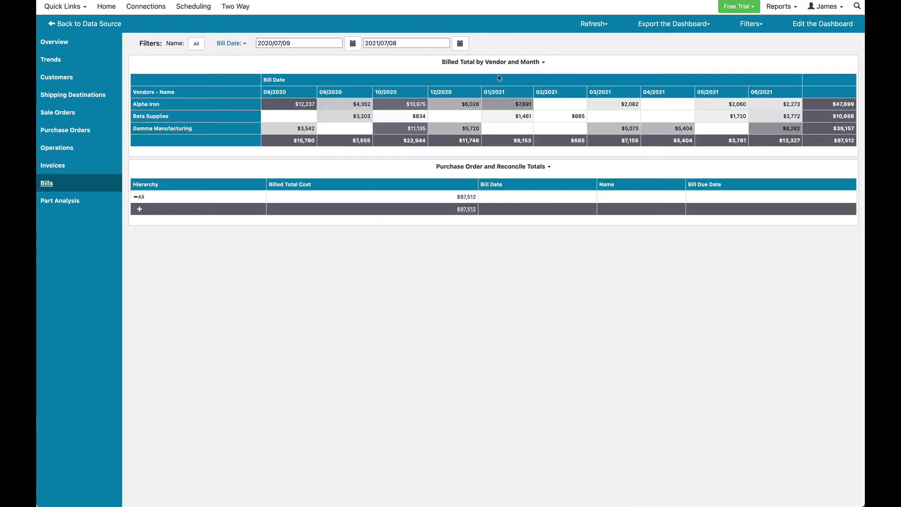
left_click(55, 204)
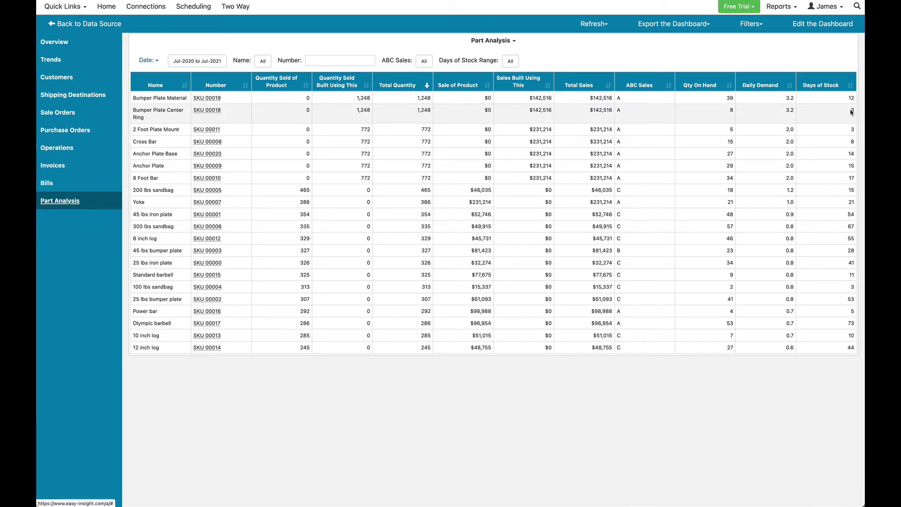
Filter Part Analysis to ABC class A only and open the Yoke part's detail view.
left_click(424, 61)
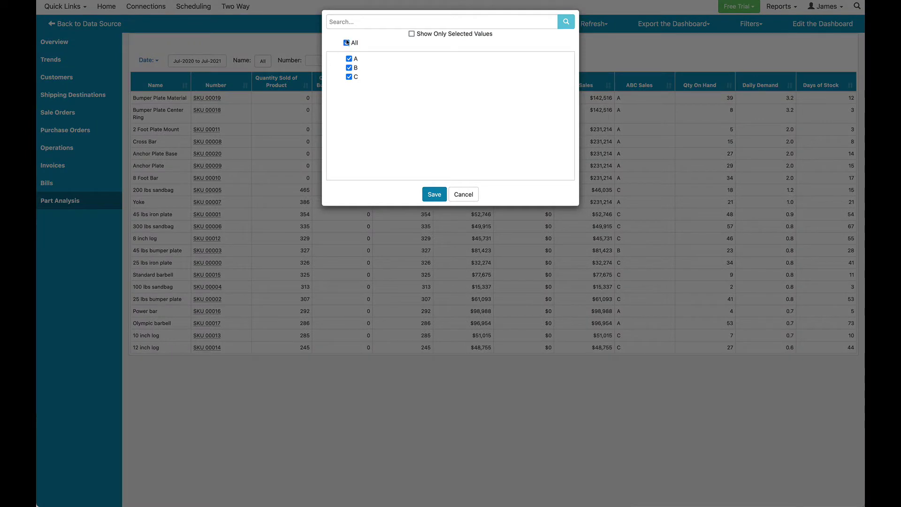
left_click(346, 44)
left_click(434, 194)
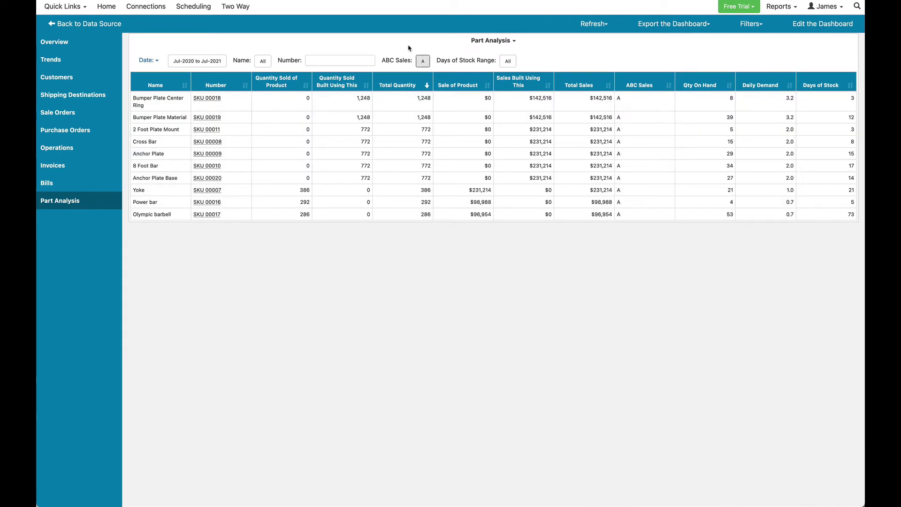
left_click(209, 191)
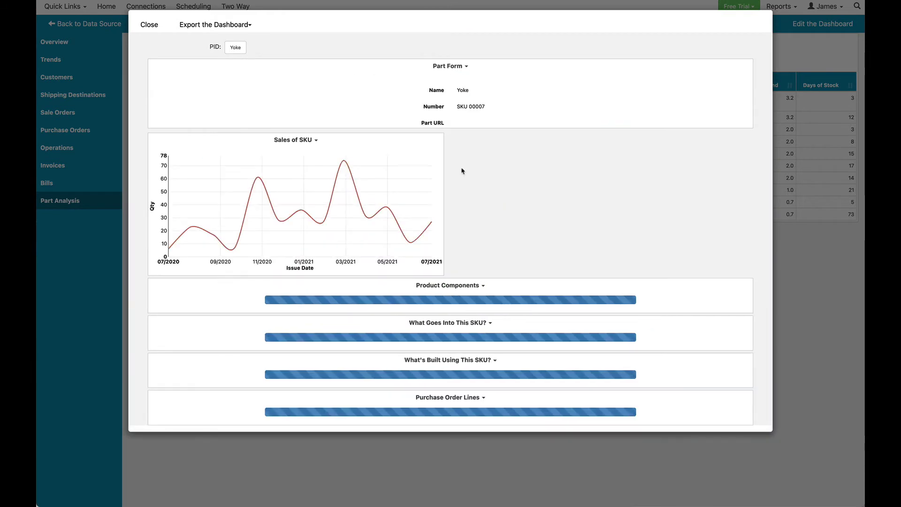
scroll(447, 190, "down", 2)
scroll(447, 194, "down", 2)
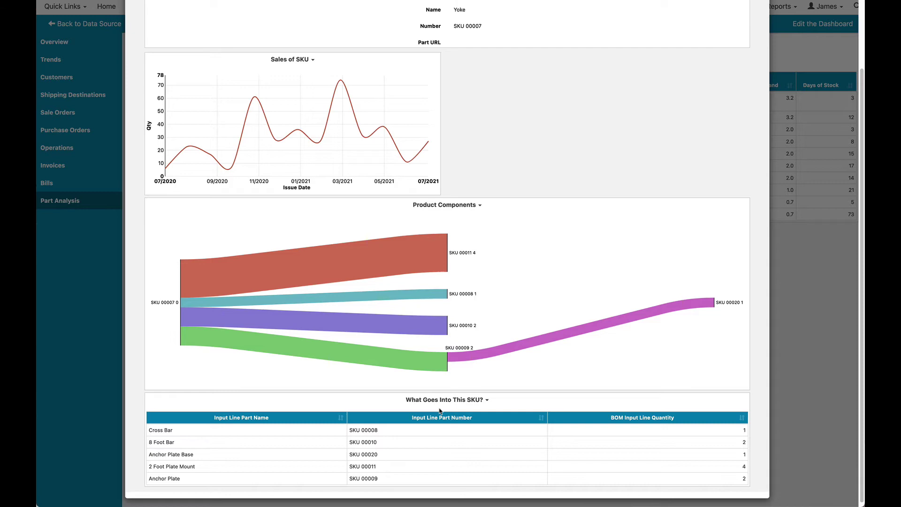
scroll(380, 162, "up", 2)
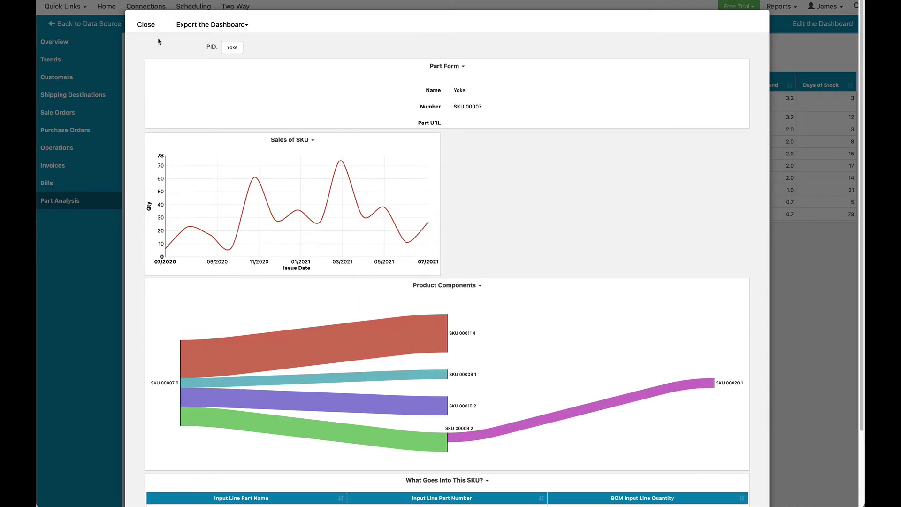
Close Yoke's Part Form detail view.
left_click(145, 26)
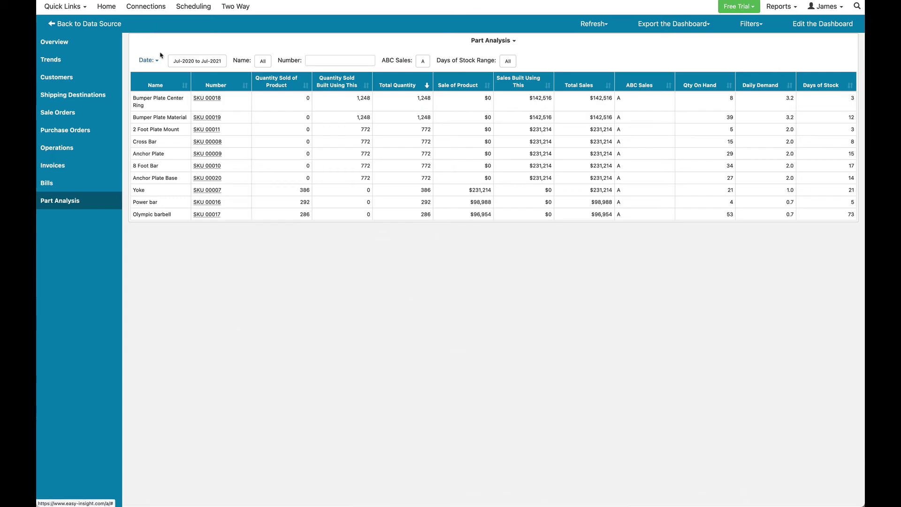
Start a new column chart report from the LOCATE Inventory data source.
left_click(110, 27)
left_click(70, 83)
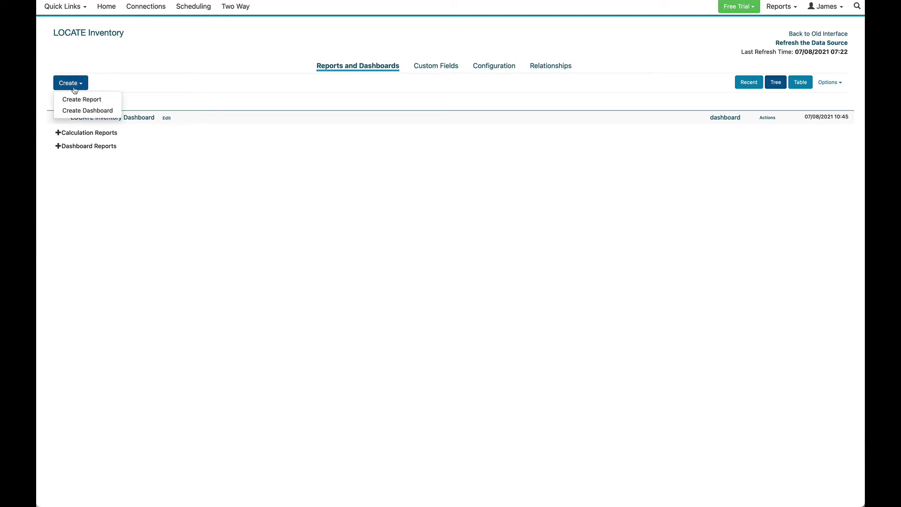
left_click(80, 100)
left_click(103, 71)
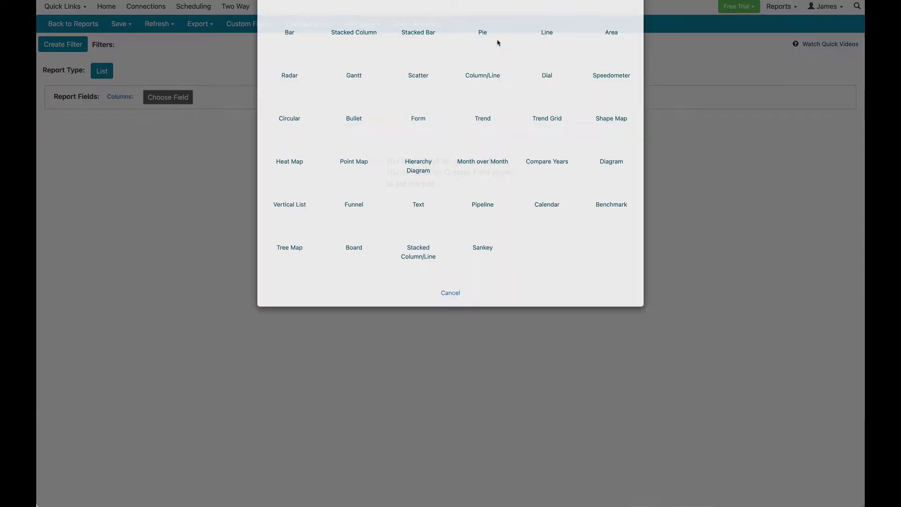
left_click(600, 35)
Group the chart by SalesOrder Source Name and measure SalesOrder Total Price.
left_click(157, 97)
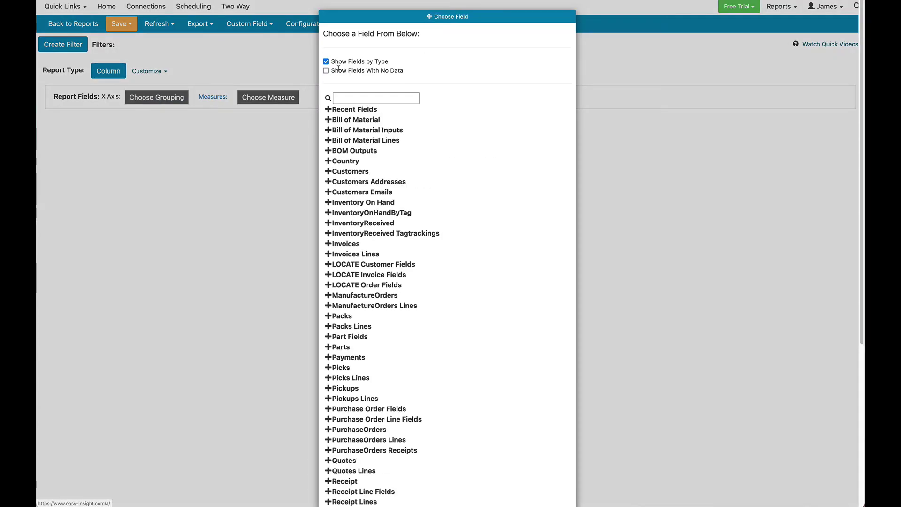
left_click(362, 98)
type("source")
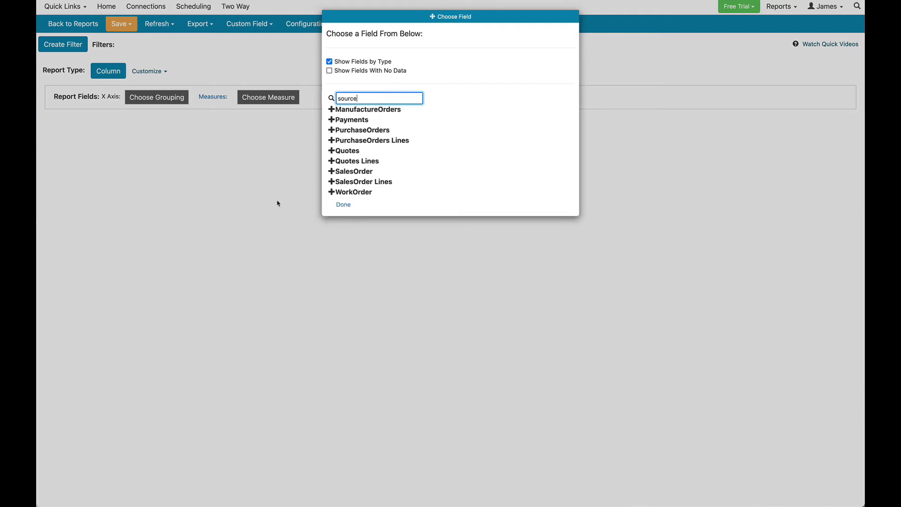
left_click(353, 171)
left_click(362, 224)
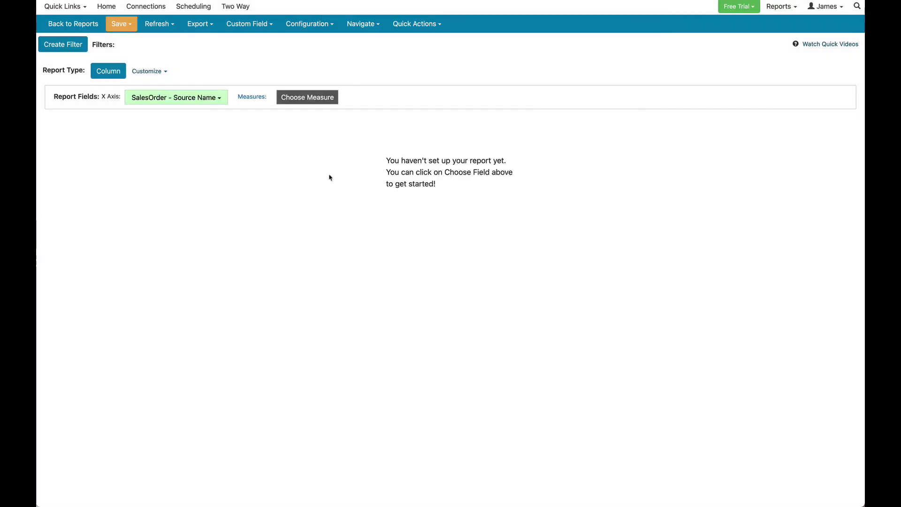
left_click(307, 98)
type("t")
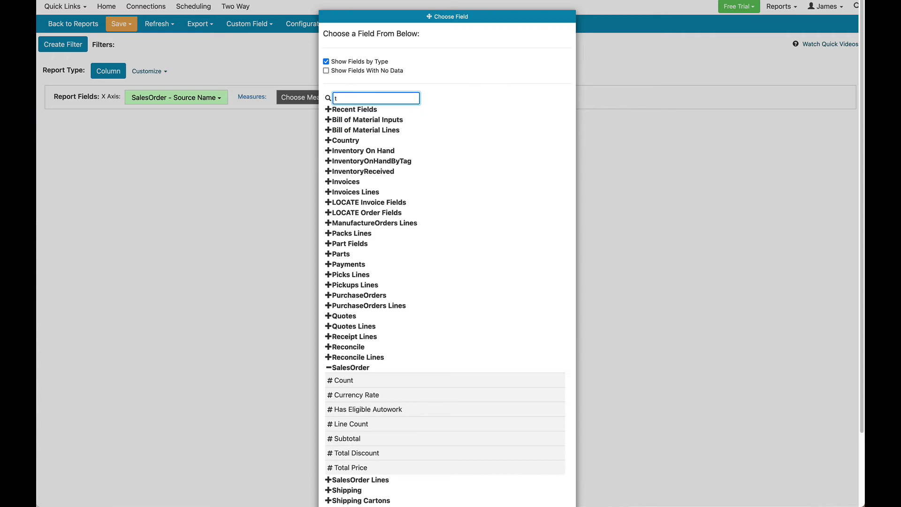
type("otal")
left_click(375, 243)
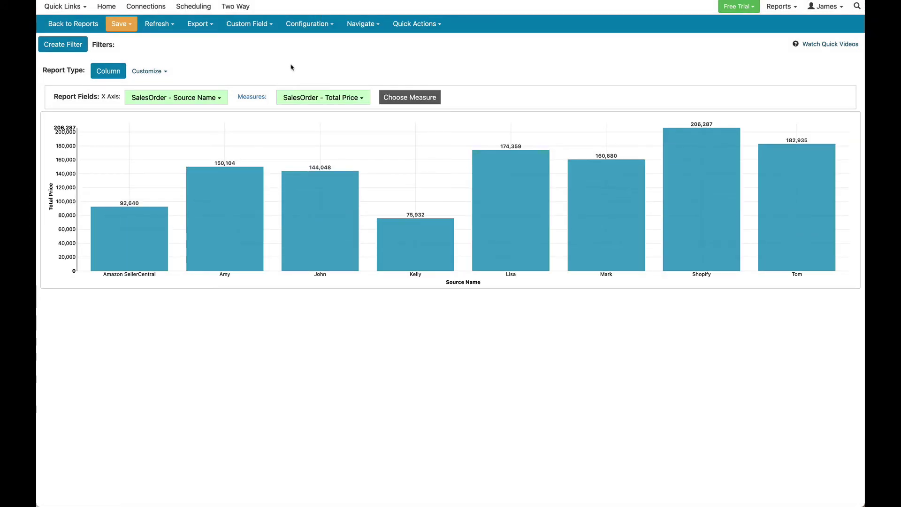
mouse_move(510, 211)
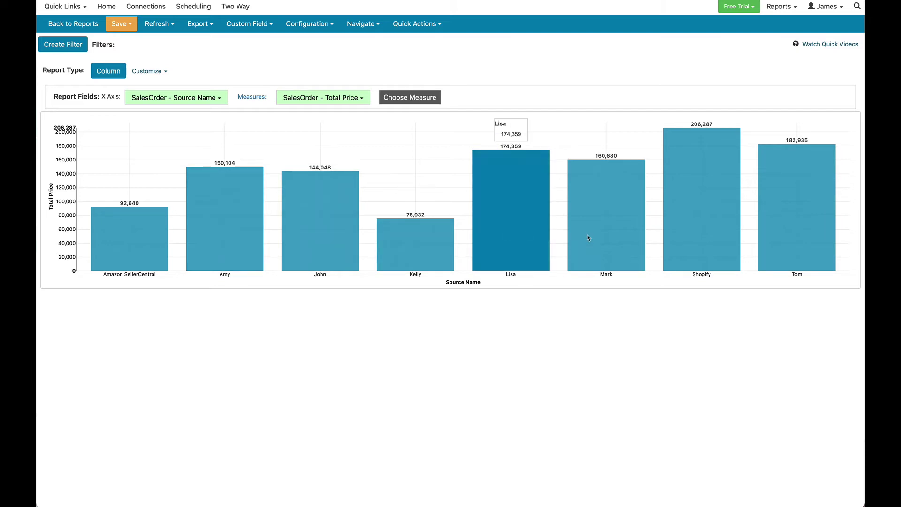
Add a rolling SalesOrder Issue Date filter set to Last 90 Days.
left_click(62, 44)
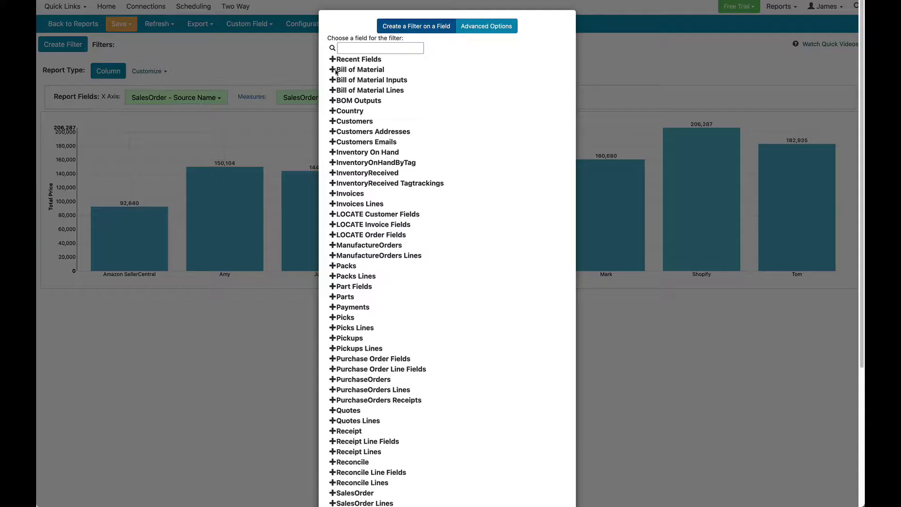
type("issue")
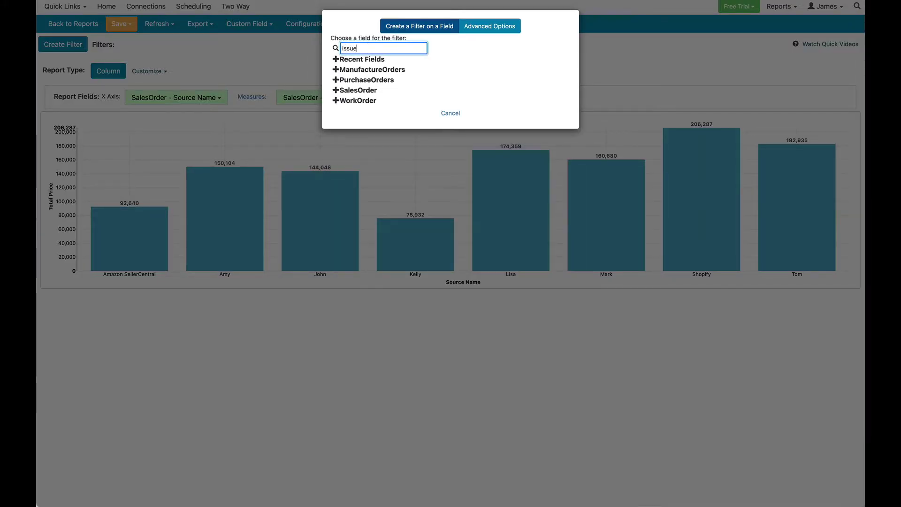
left_click(368, 92)
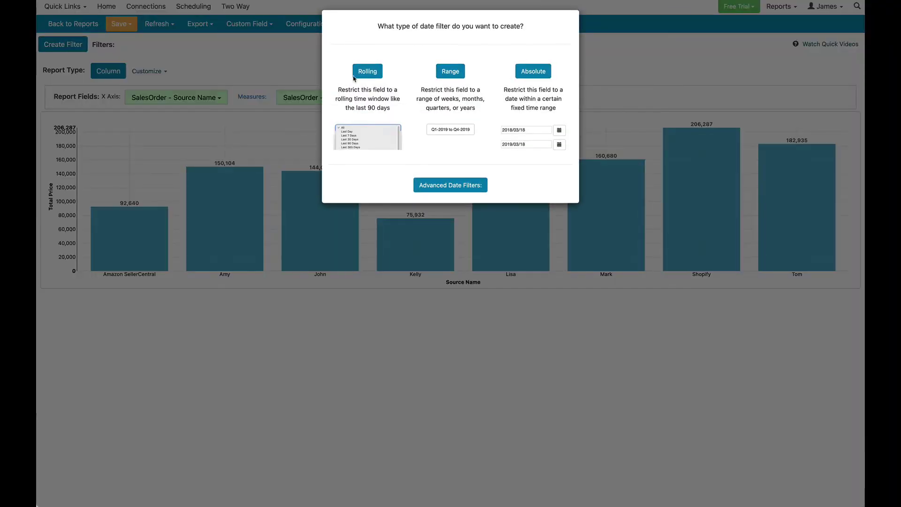
left_click(366, 73)
left_click(226, 47)
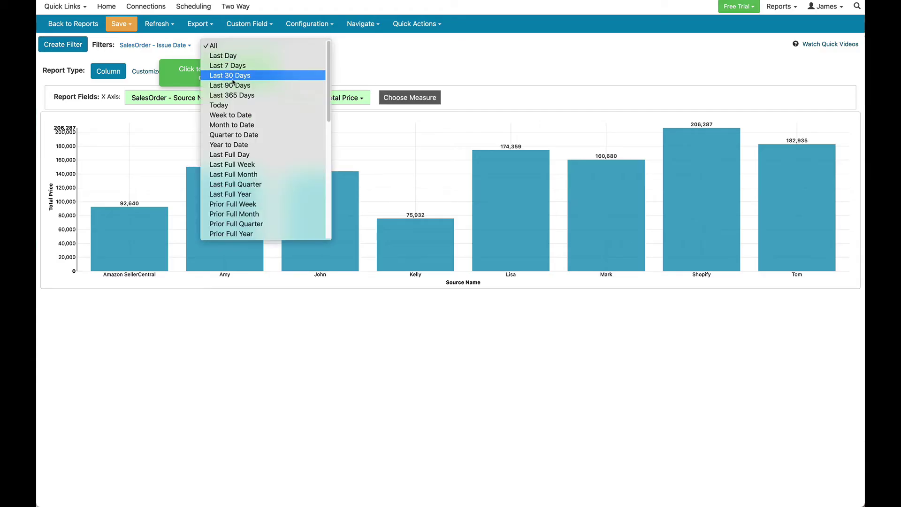
left_click(248, 85)
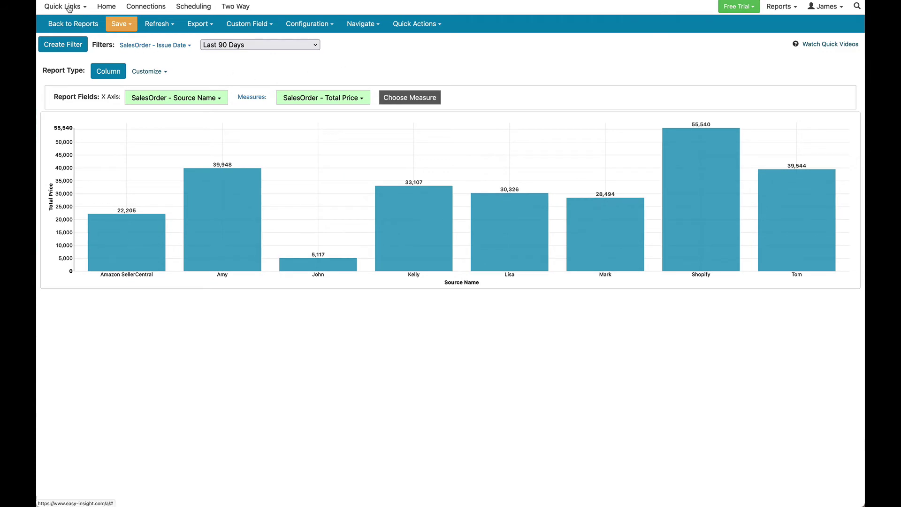
left_click(68, 8)
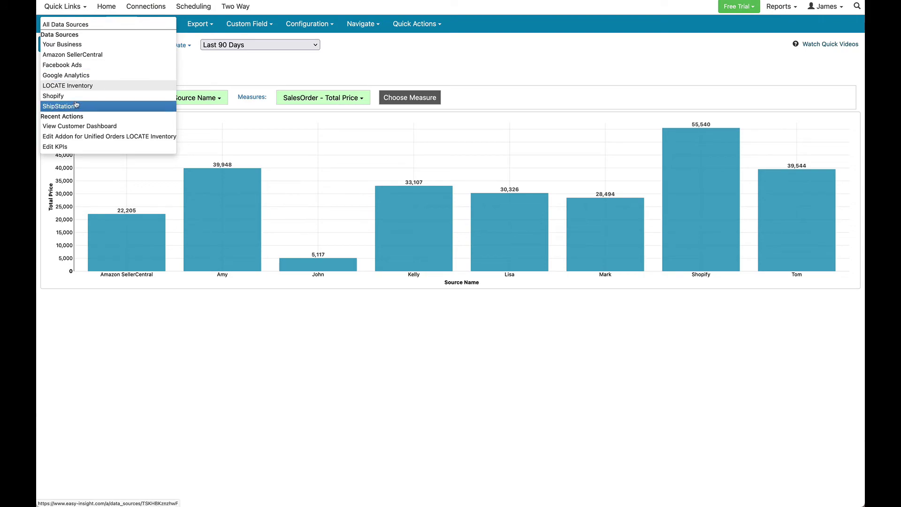
Switch to Your Business without saving the report, and open its Customer comparison table.
left_click(67, 44)
left_click(448, 42)
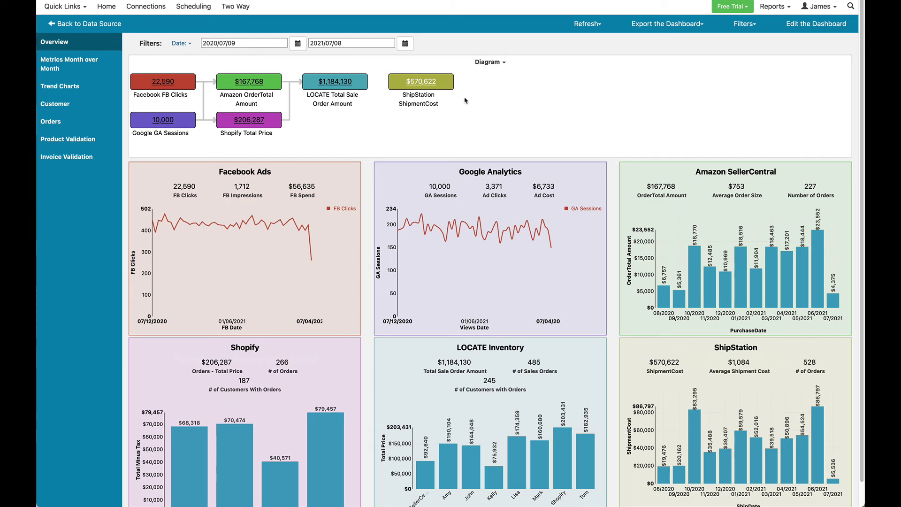
left_click(56, 104)
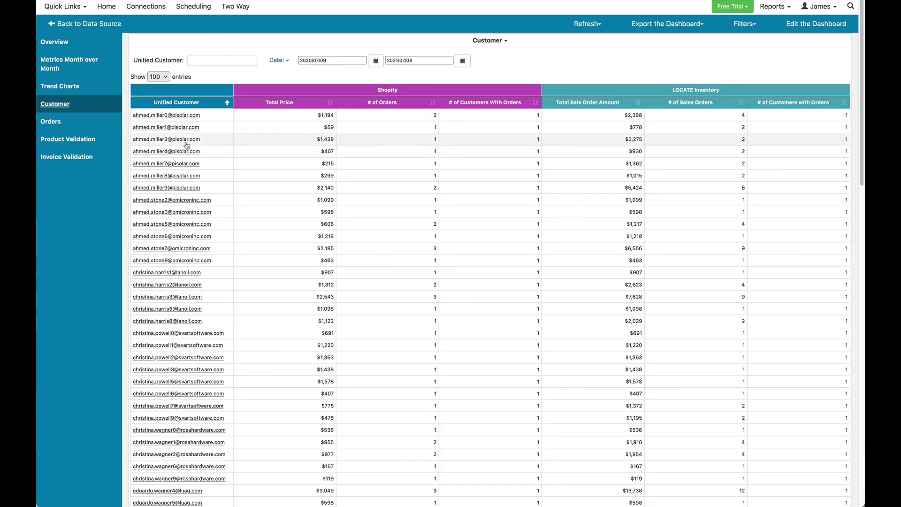
Check one customer's order drill-down, close it, and open the Orders flow view.
left_click(165, 139)
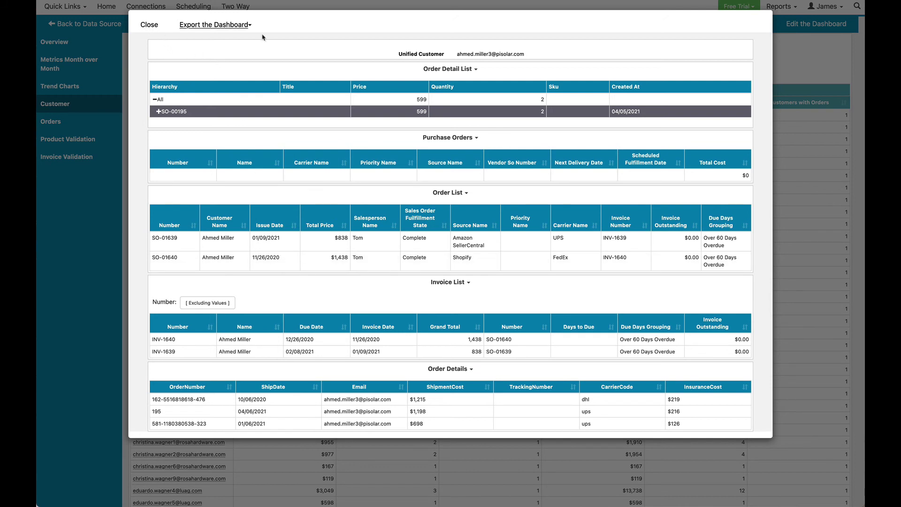
left_click(150, 25)
left_click(50, 121)
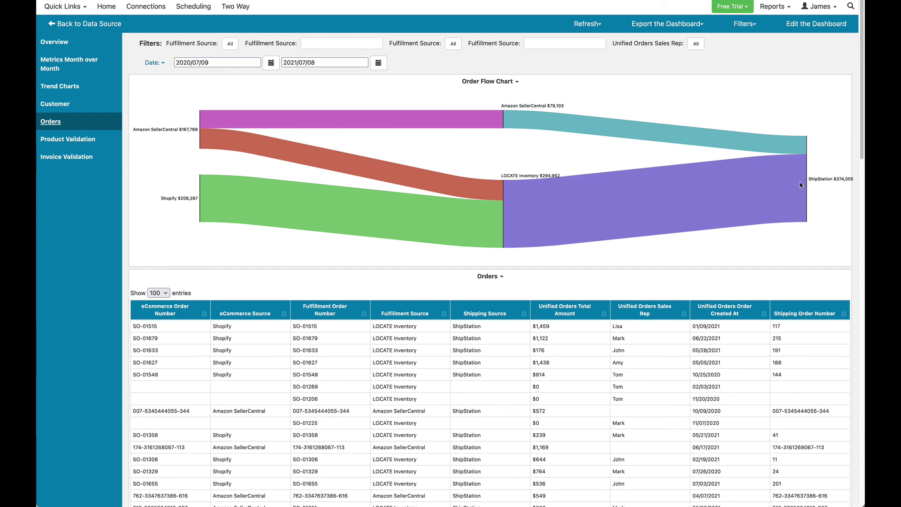
Open the Product Validation page comparing SKUs, names and categories across systems.
left_click(68, 139)
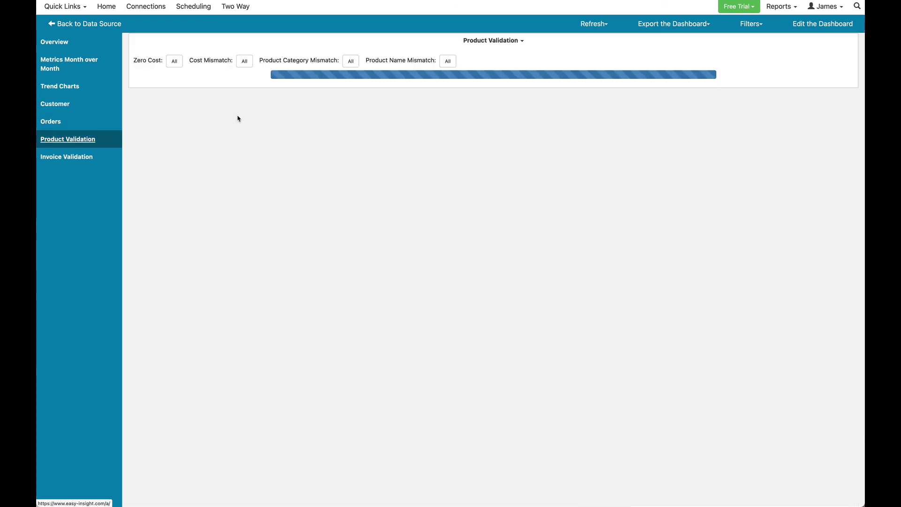